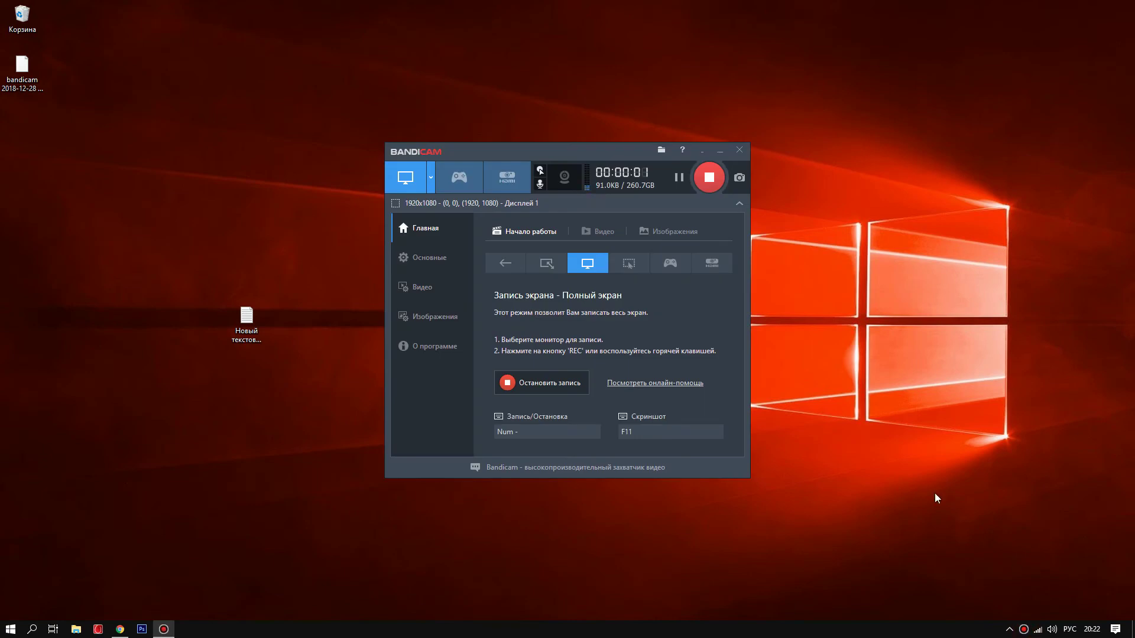
{"action": "left_click", "coordinate": [662, 150]}
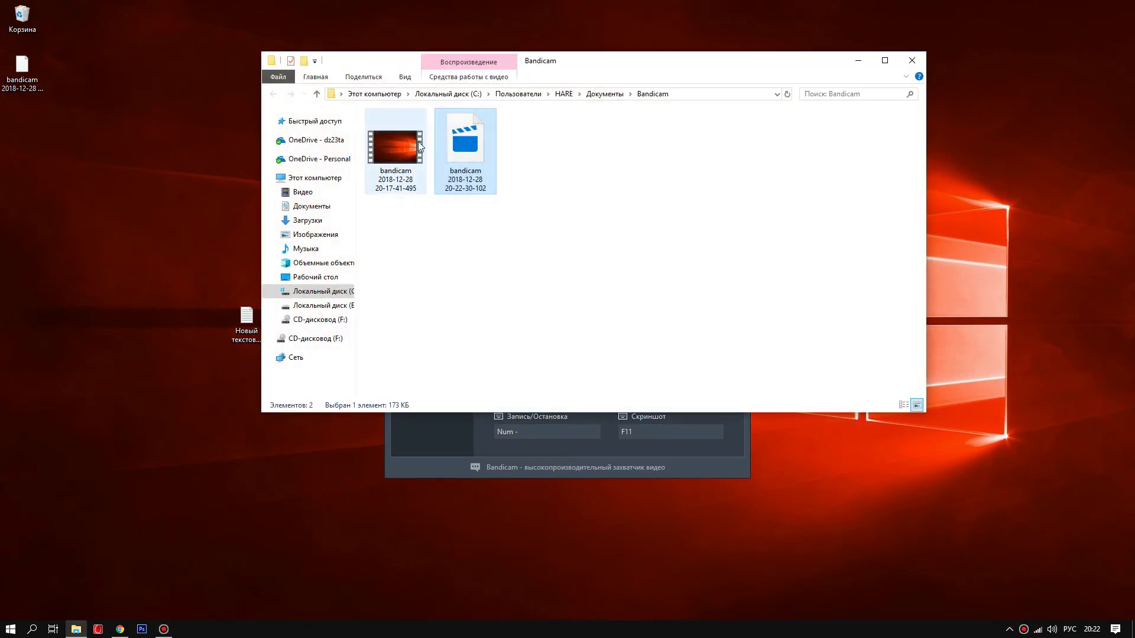
{"action": "left_click", "coordinate": [396, 147]}
{"action": "left_click_drag", "start_coordinate": [228, 309], "coordinate": [181, 324]}
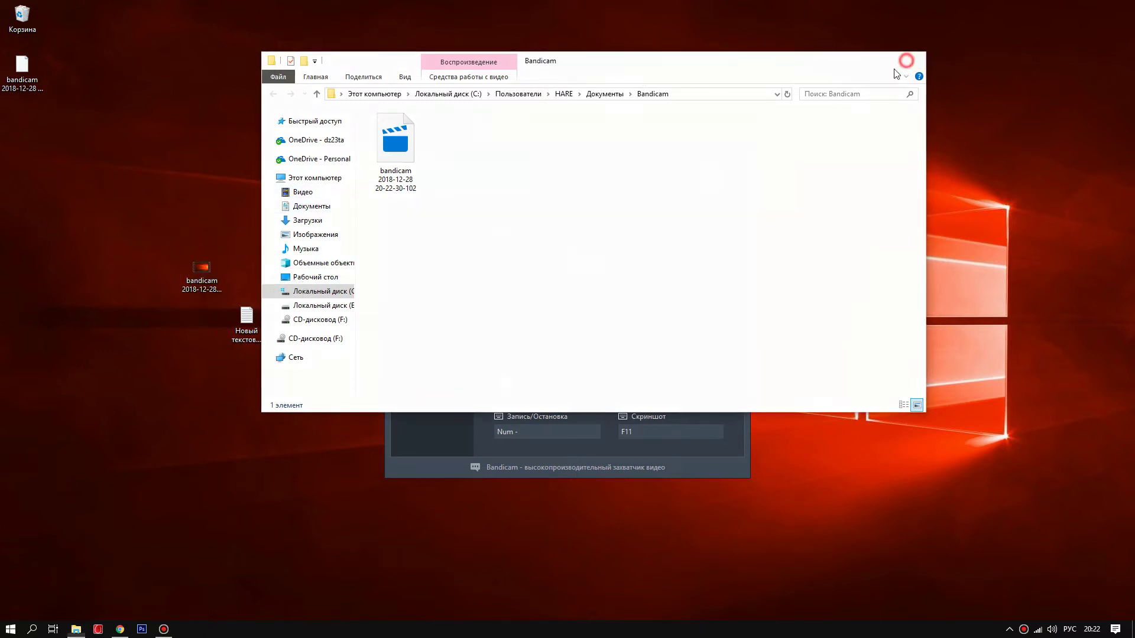
{"action": "left_click", "coordinate": [912, 60]}
{"action": "left_click", "coordinate": [703, 154]}
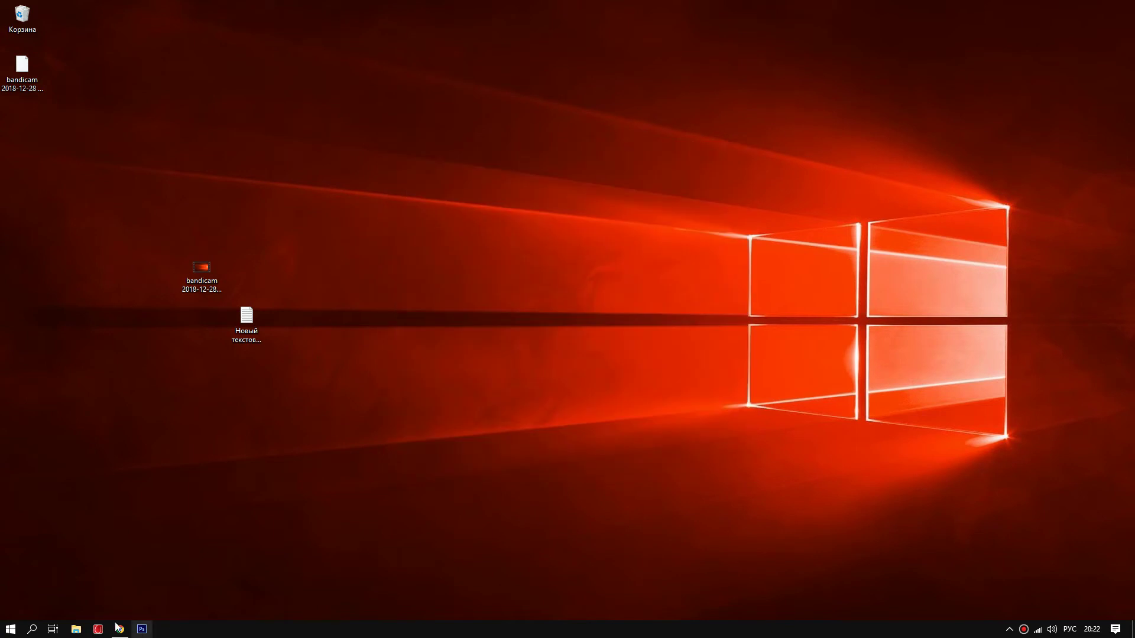
Launch Vegas Pro 13.0 and place the bandicam recording from the desktop at the start of the timeline, keeping the editor maximized.
{"action": "left_click", "coordinate": [18, 630]}
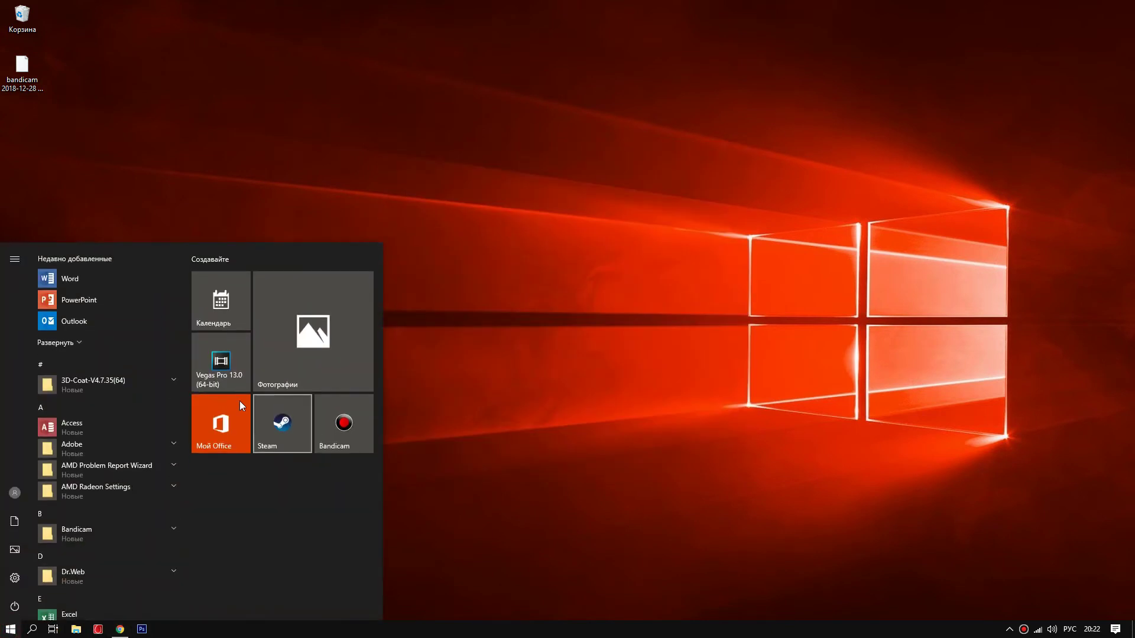
{"action": "left_click", "coordinate": [239, 400]}
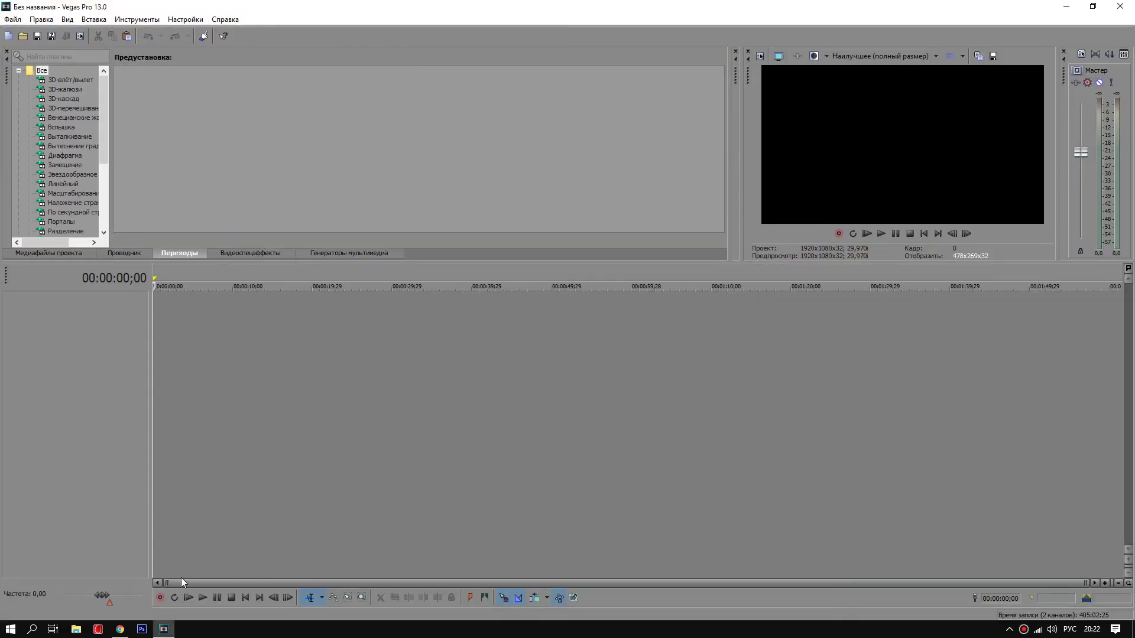
{"action": "left_click_drag", "start_coordinate": [520, 7], "coordinate": [780, 52]}
{"action": "left_click_drag", "start_coordinate": [185, 278], "coordinate": [429, 364]}
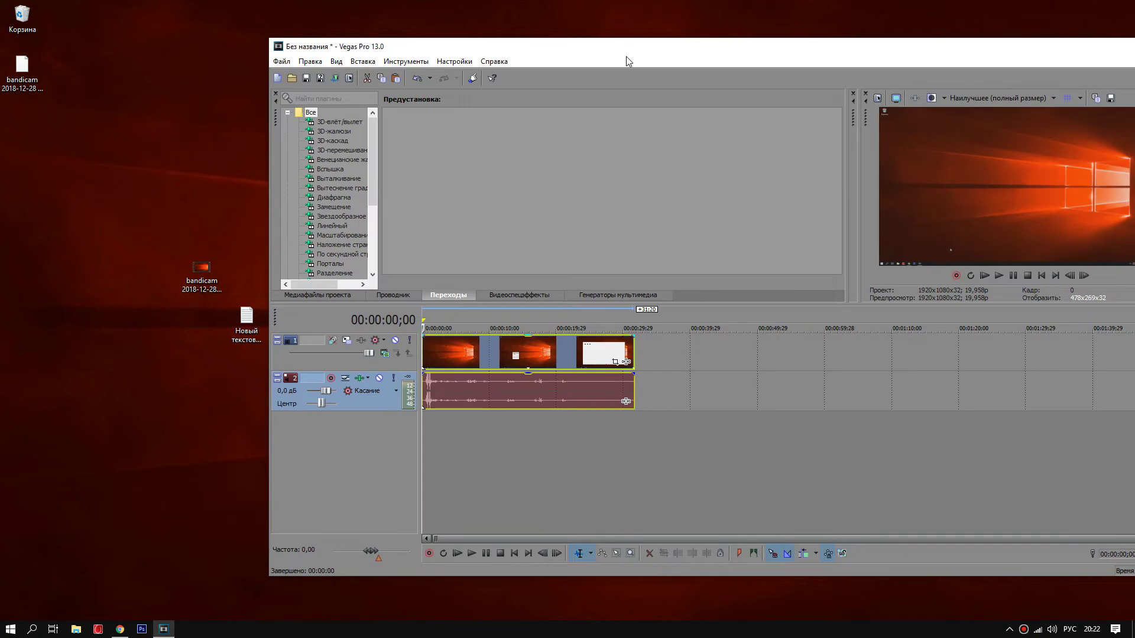
{"action": "left_click_drag", "start_coordinate": [615, 44], "coordinate": [562, 0]}
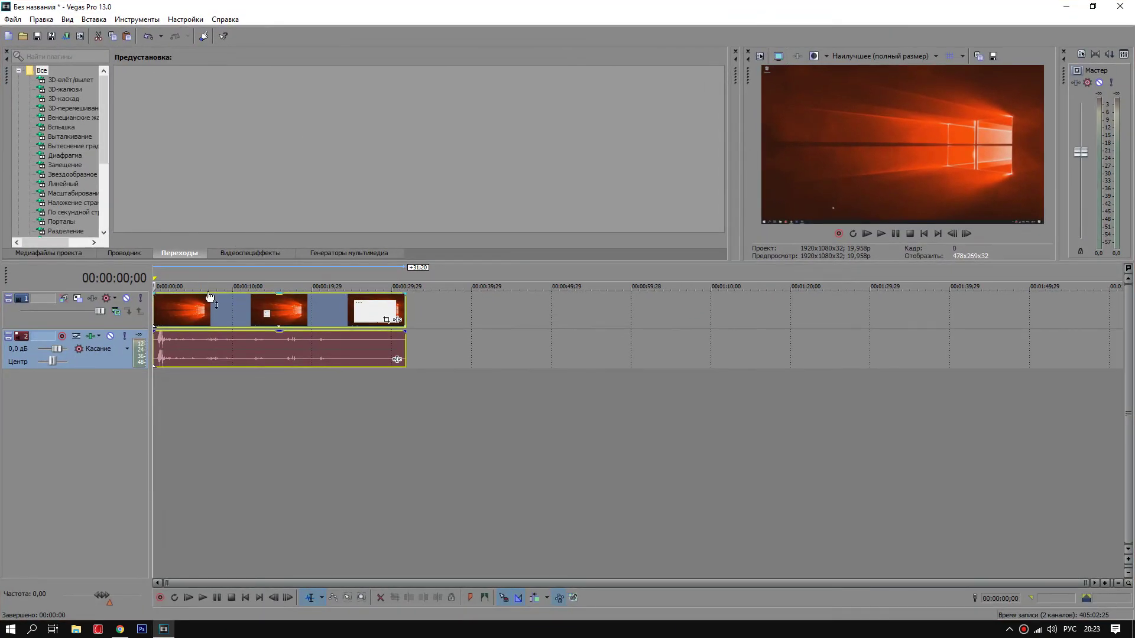
Split the clip at 00:00:22;29, where the empty text document is open in the recording.
{"action": "left_click", "coordinate": [205, 277]}
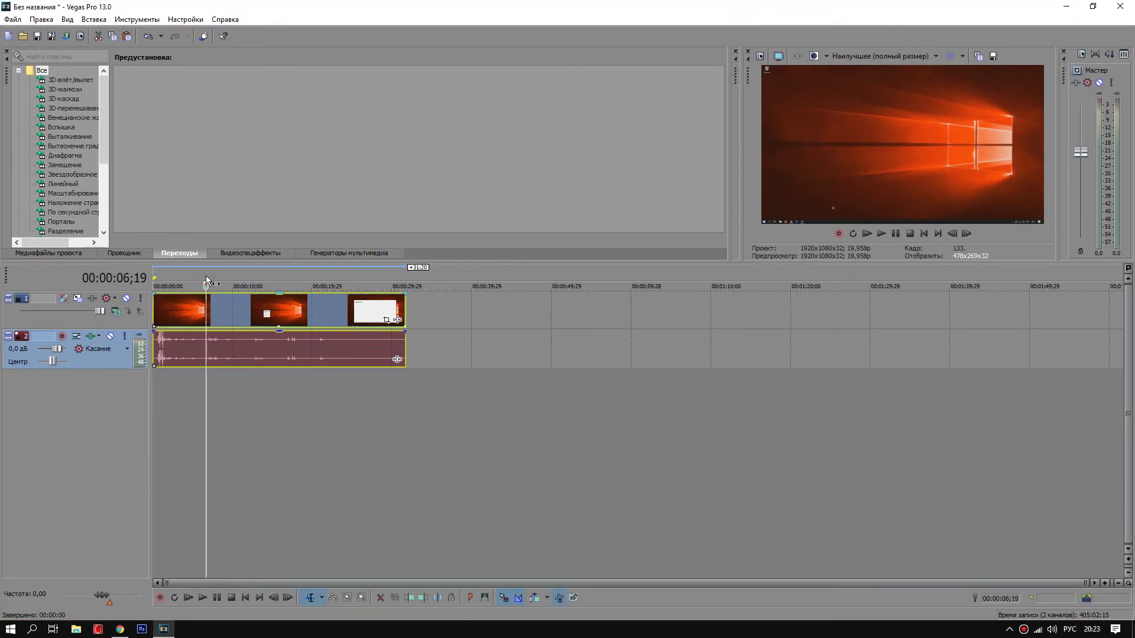
{"action": "left_click_drag", "start_coordinate": [208, 276], "coordinate": [336, 275]}
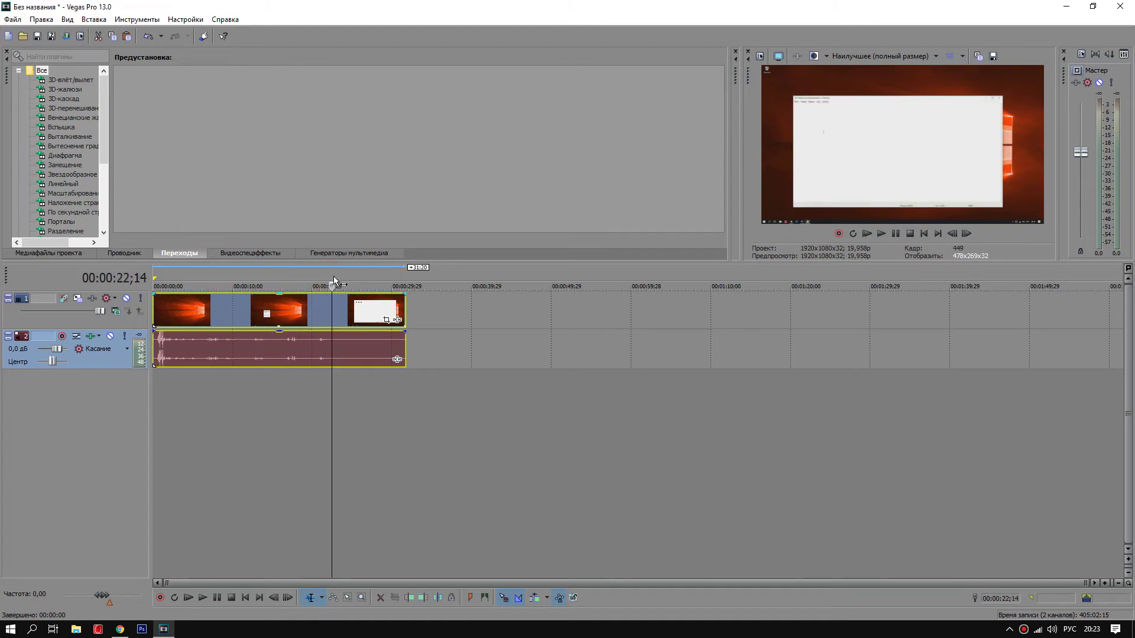
{"action": "left_click", "coordinate": [339, 304]}
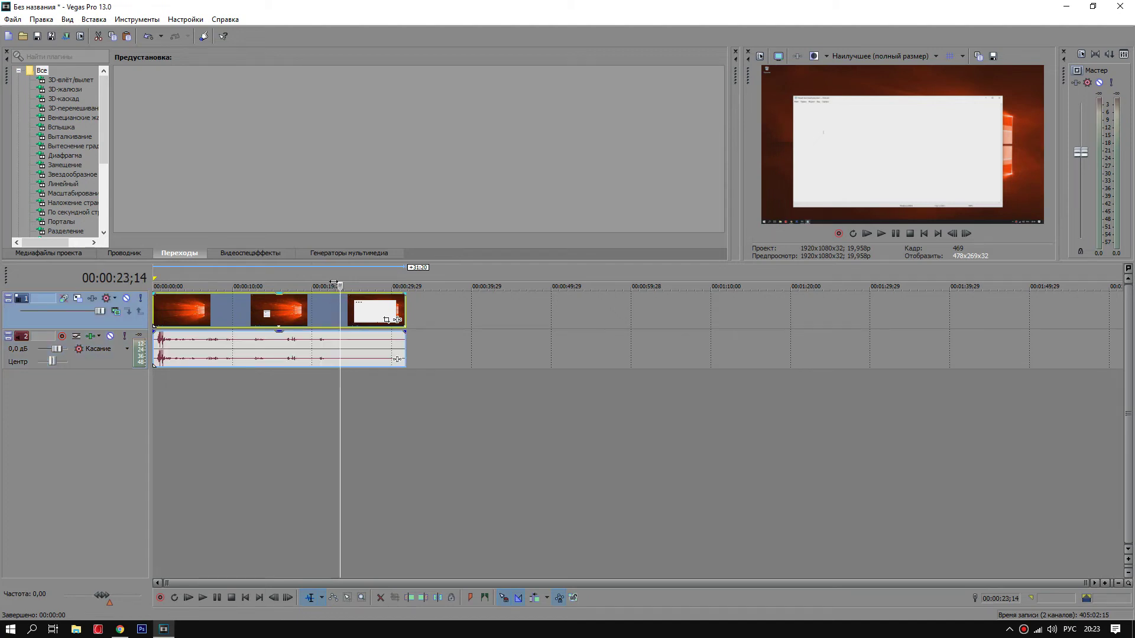
{"action": "left_click", "coordinate": [336, 282]}
{"action": "right_click", "coordinate": [345, 309]}
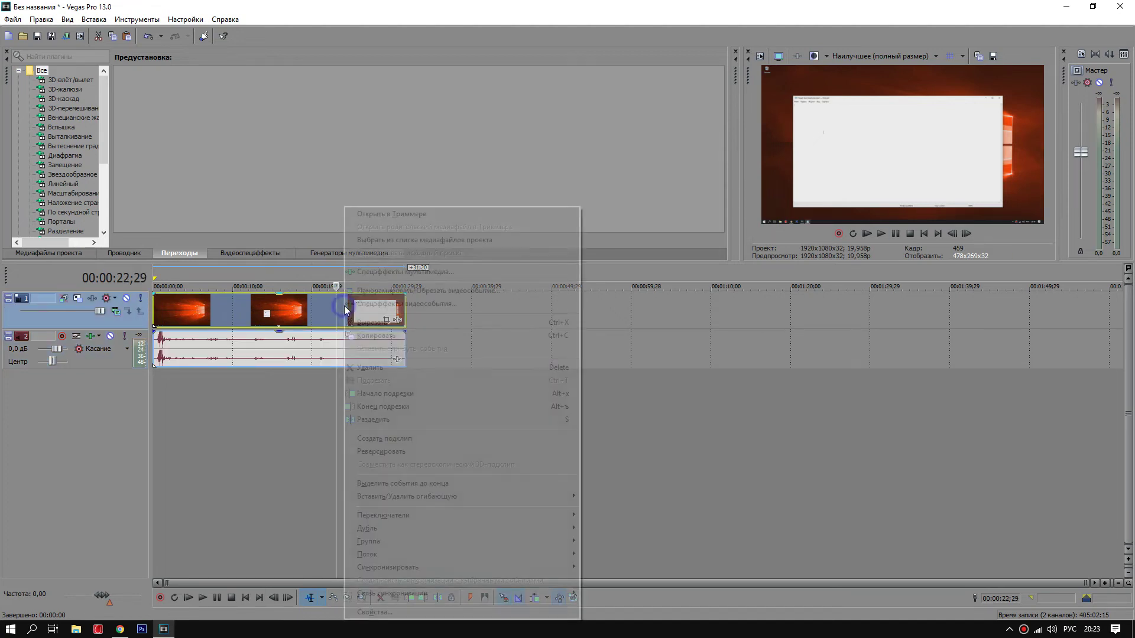
{"action": "left_click", "coordinate": [378, 421]}
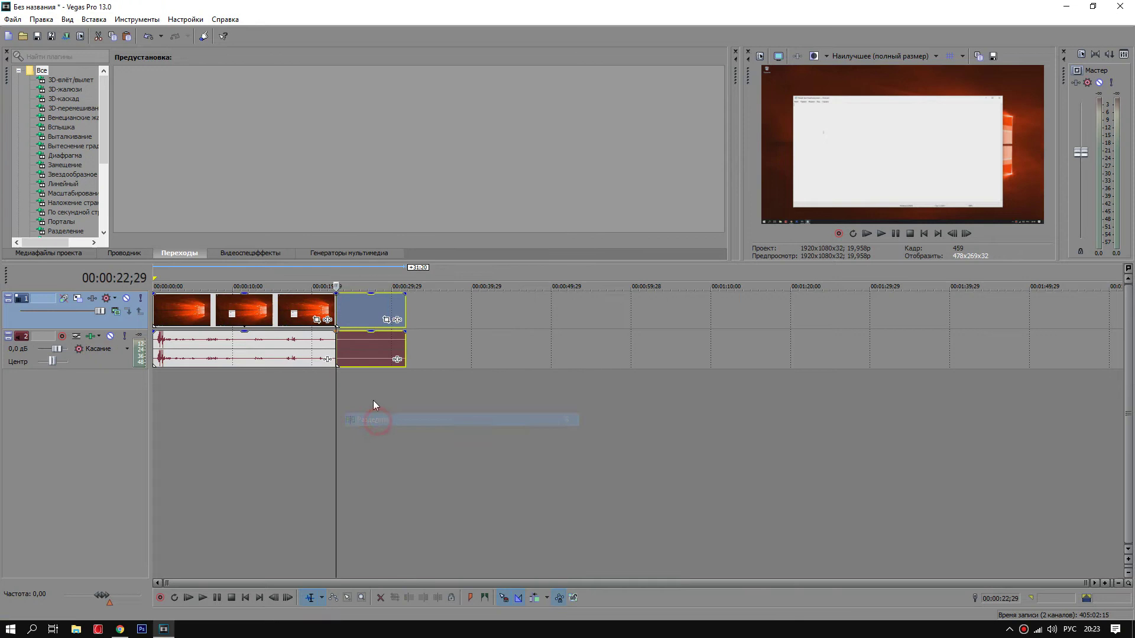
Select the second part of the split clip and insert a new video track above it.
{"action": "left_click", "coordinate": [363, 310]}
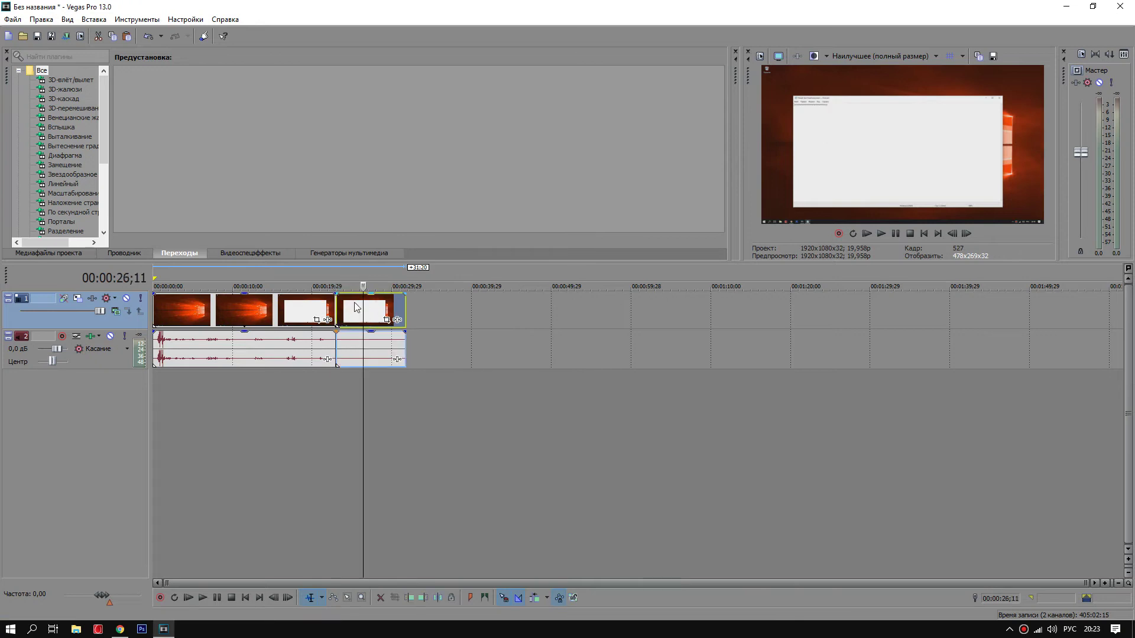
{"action": "left_click", "coordinate": [94, 20]}
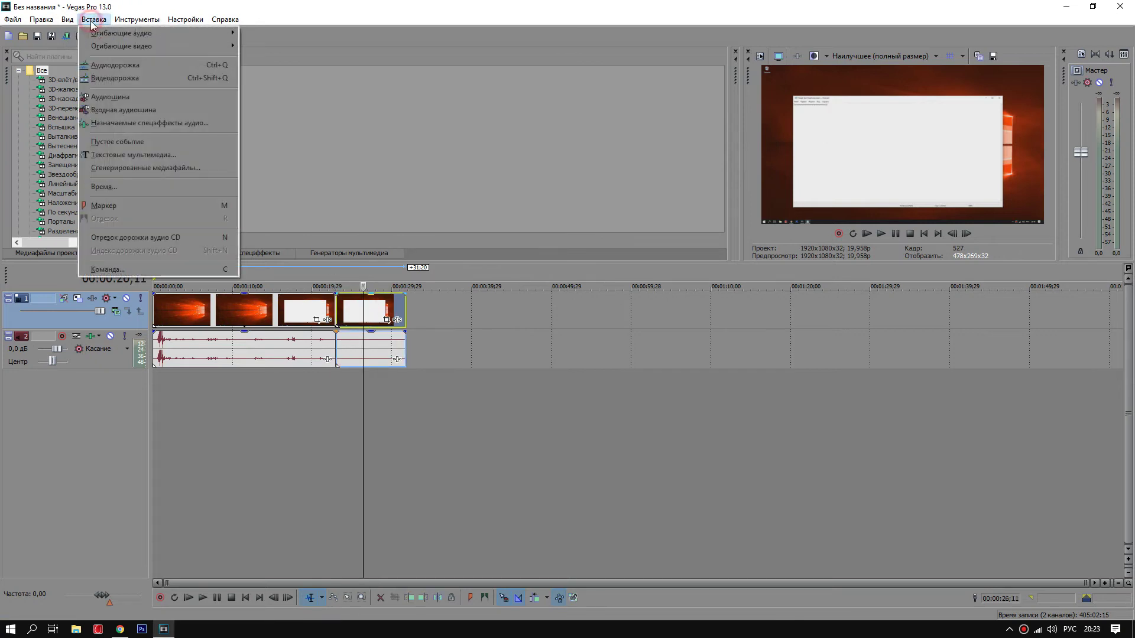
{"action": "left_click", "coordinate": [119, 79]}
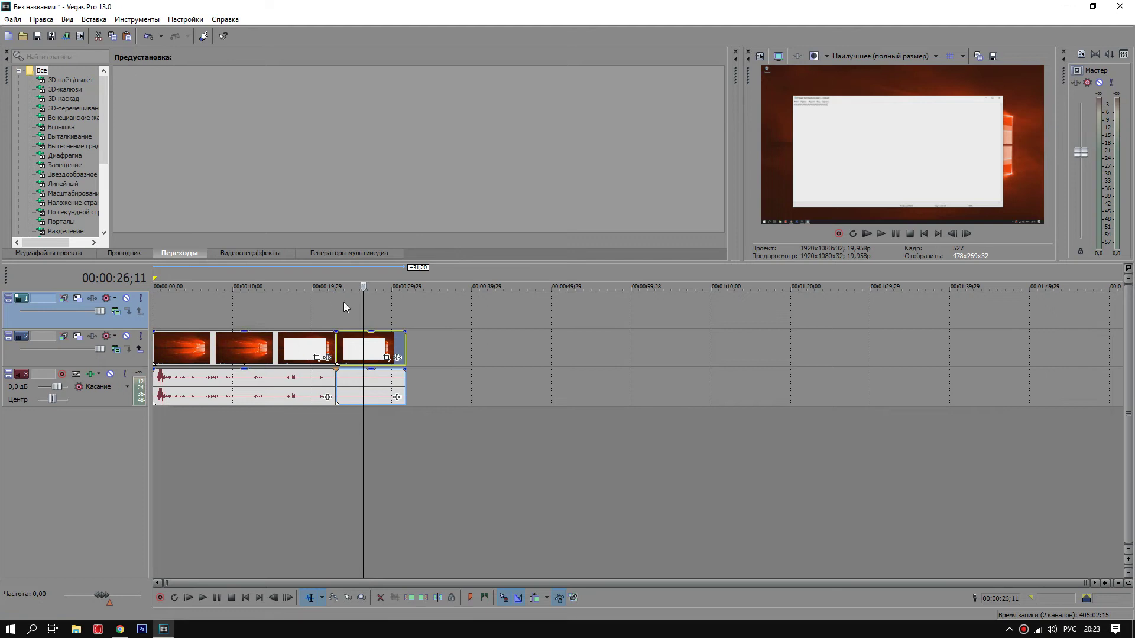
Copy the second clip part to the new video track, align it with the original, and delete the duplicated audio track.
{"action": "right_click", "coordinate": [379, 349]}
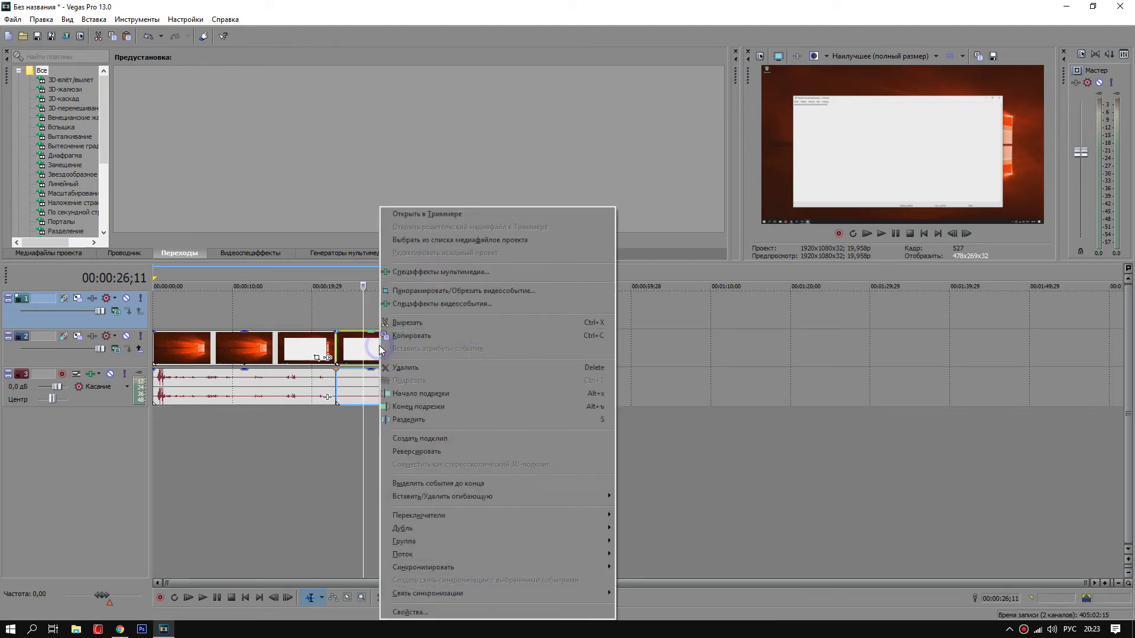
{"action": "left_click", "coordinate": [412, 336]}
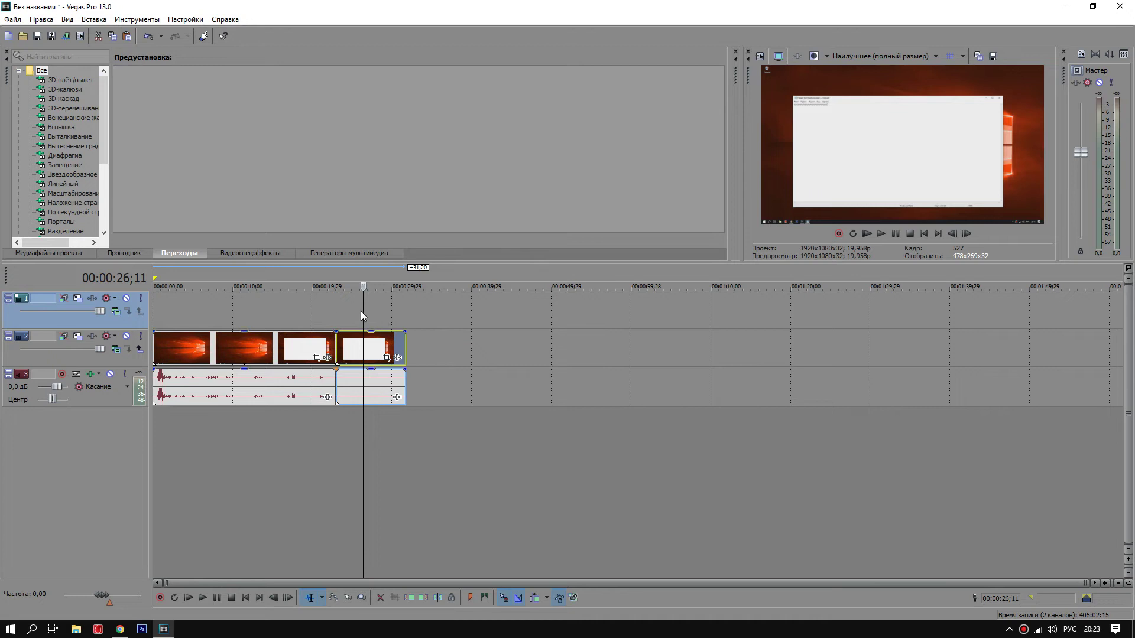
{"action": "right_click", "coordinate": [352, 308]}
{"action": "left_click", "coordinate": [374, 321]}
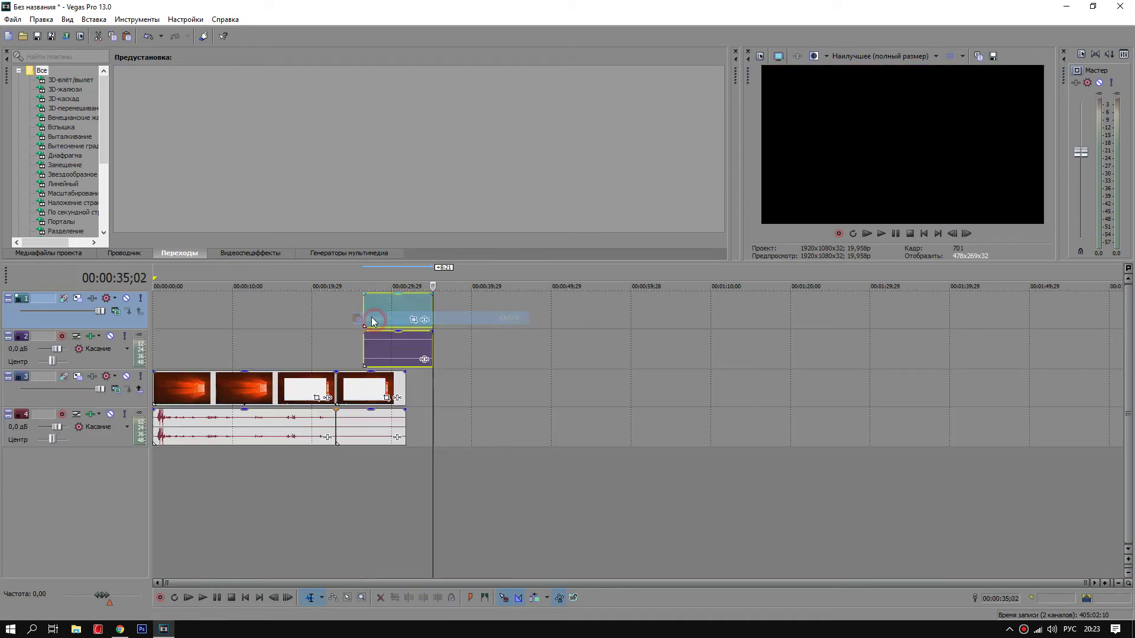
{"action": "left_click_drag", "start_coordinate": [377, 318], "coordinate": [350, 318]}
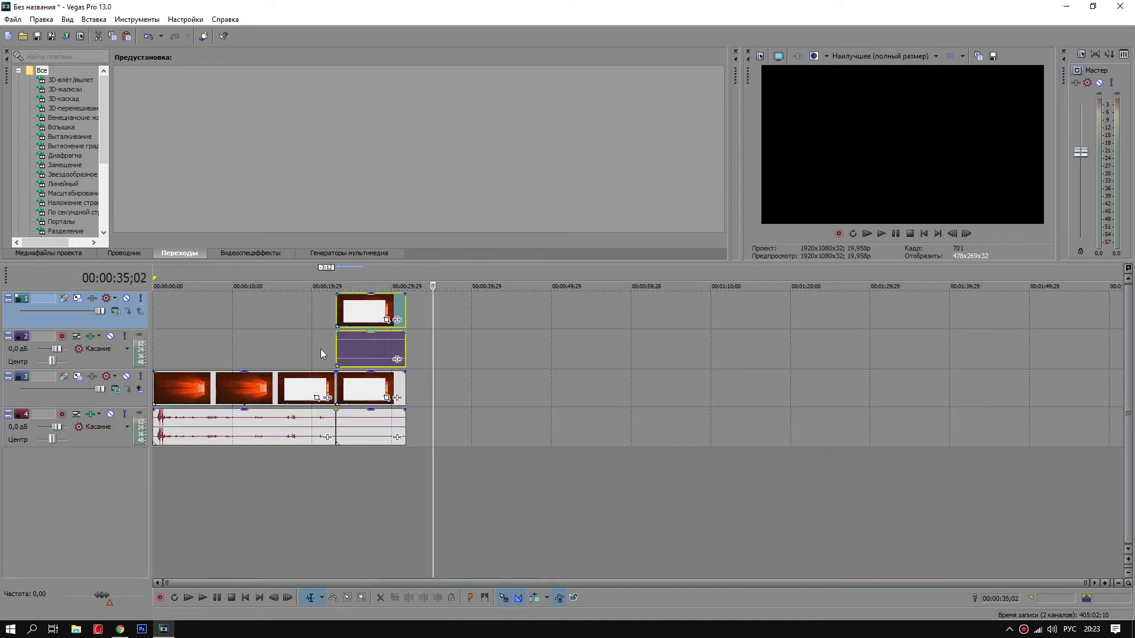
{"action": "right_click", "coordinate": [427, 350]}
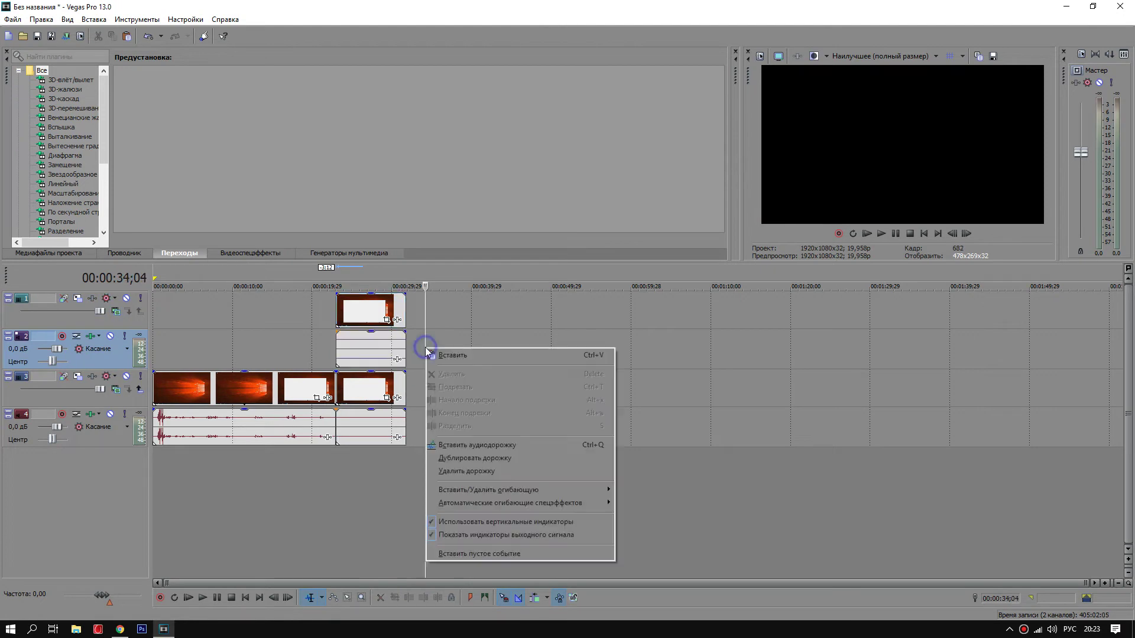
{"action": "left_click", "coordinate": [466, 471]}
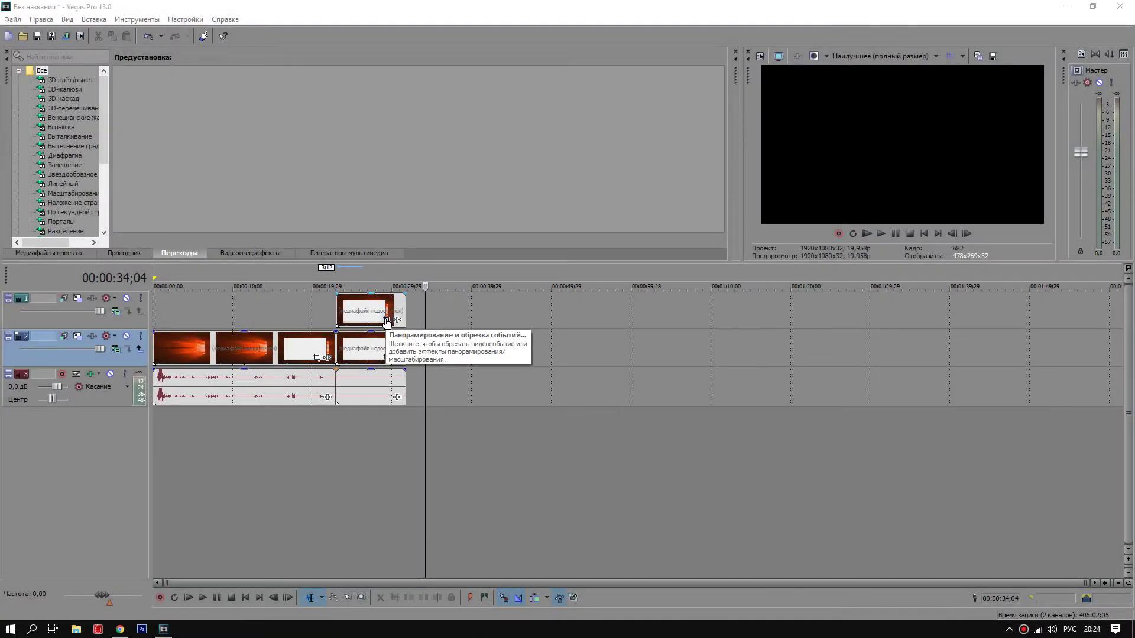
In the upper clip's Pan/Crop settings, enable the mask and draw a closed narrow strip around the first text line of the document.
{"action": "left_click", "coordinate": [388, 322]}
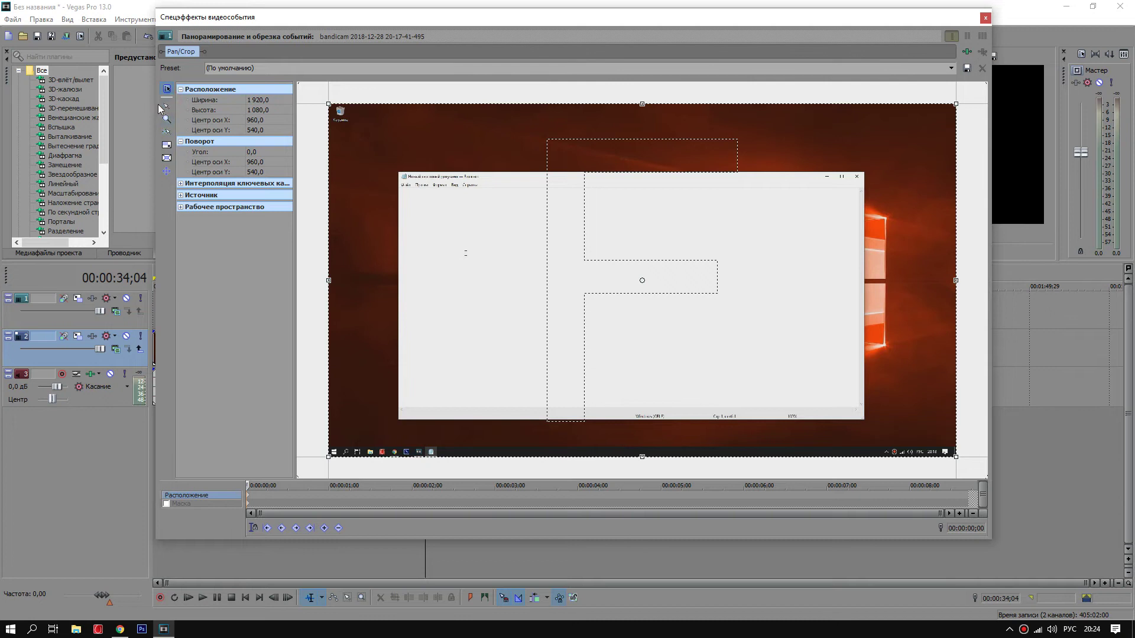
{"action": "left_click", "coordinate": [166, 504]}
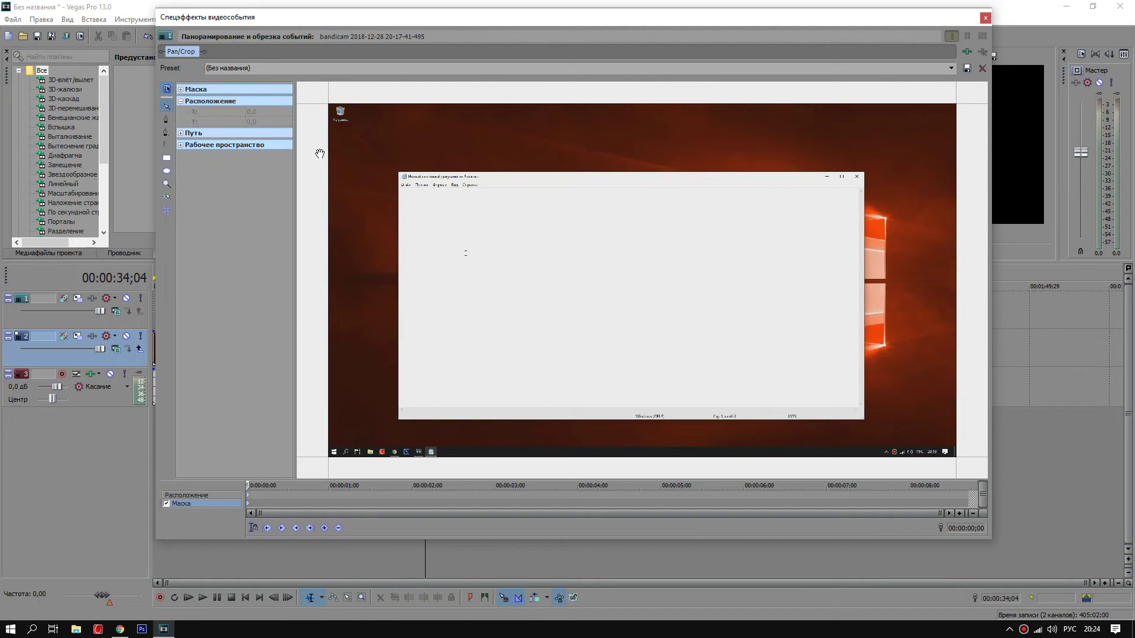
{"action": "left_click", "coordinate": [168, 120]}
{"action": "left_click", "coordinate": [387, 186]}
{"action": "left_click", "coordinate": [402, 187]}
{"action": "left_click", "coordinate": [417, 186]}
{"action": "left_click", "coordinate": [445, 185]}
{"action": "left_click", "coordinate": [460, 186]}
{"action": "left_click", "coordinate": [475, 187]}
{"action": "left_click", "coordinate": [484, 186]}
{"action": "left_click", "coordinate": [496, 187]}
{"action": "left_click", "coordinate": [507, 186]}
{"action": "left_click", "coordinate": [507, 194]}
{"action": "left_click", "coordinate": [506, 201]}
{"action": "left_click", "coordinate": [489, 202]}
{"action": "left_click", "coordinate": [462, 200]}
{"action": "left_click", "coordinate": [431, 199]}
{"action": "left_click", "coordinate": [401, 197]}
{"action": "left_click", "coordinate": [388, 198]}
{"action": "left_click", "coordinate": [388, 187]}
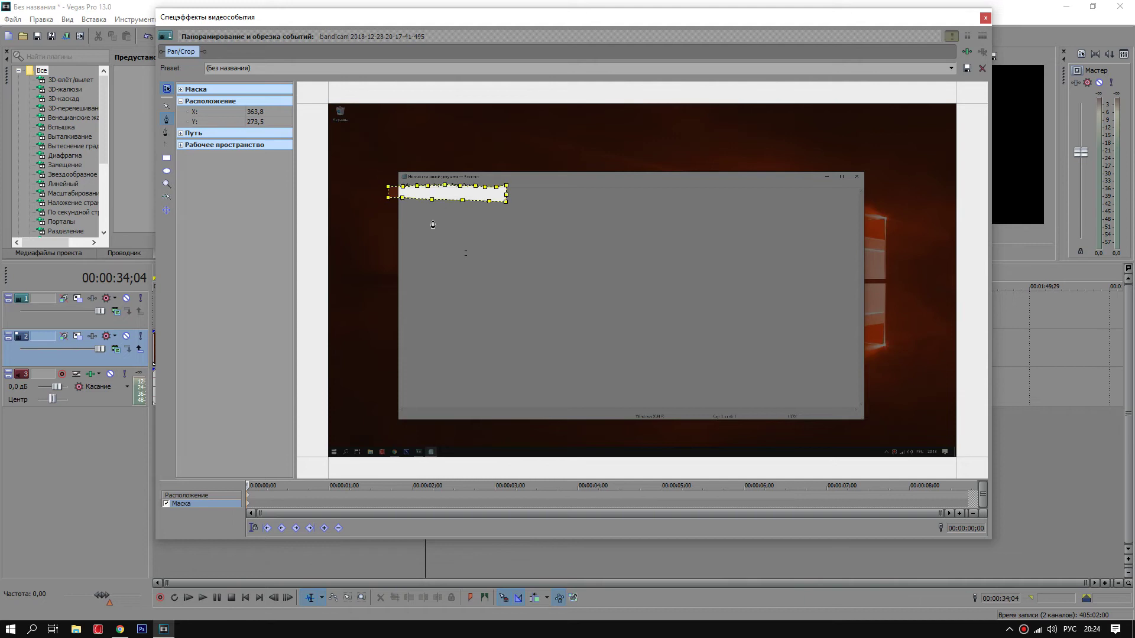
Add the Sony Pixelate effect to the upper clip with horizontal mosaic about 0.639 and vertical about 0.633, and close its settings.
{"action": "left_click", "coordinate": [967, 53]}
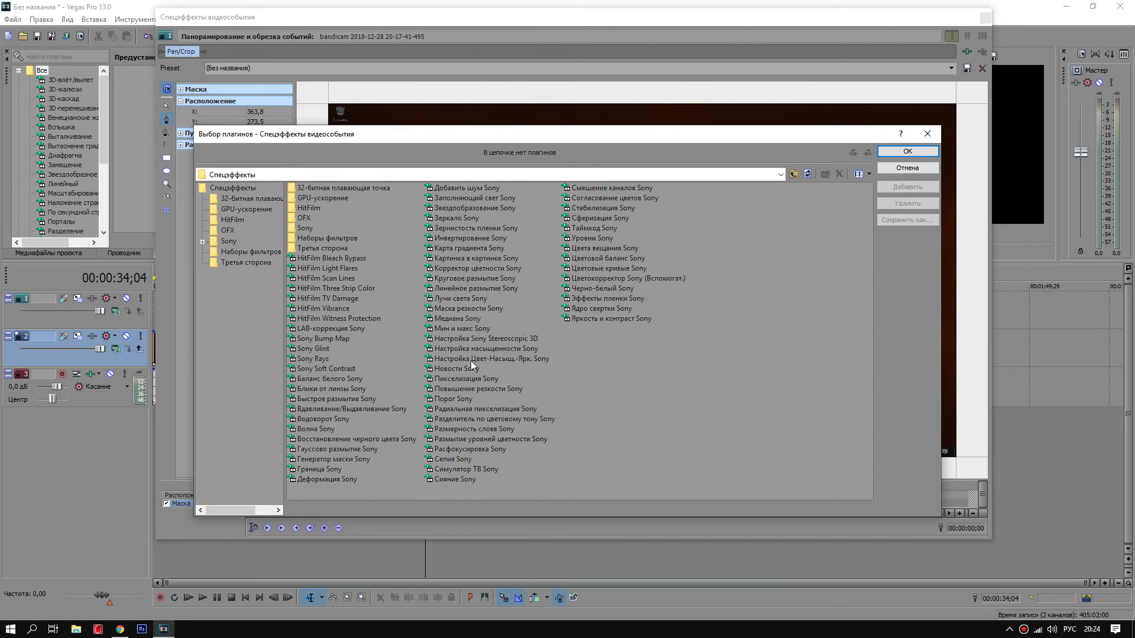
{"action": "left_click", "coordinate": [467, 378]}
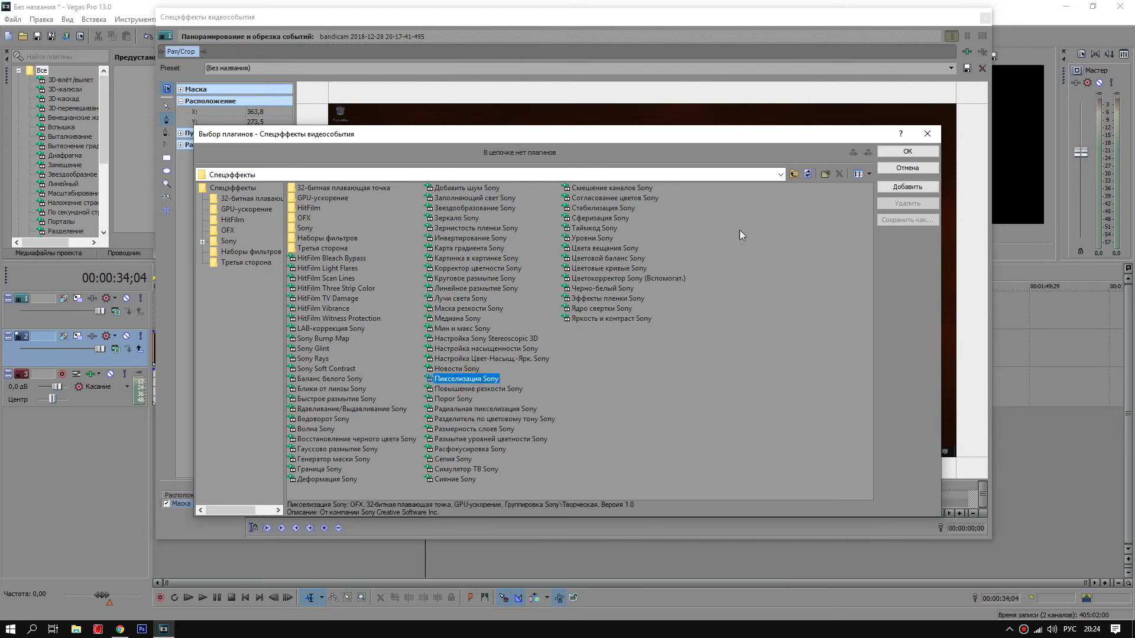
{"action": "left_click", "coordinate": [907, 151]}
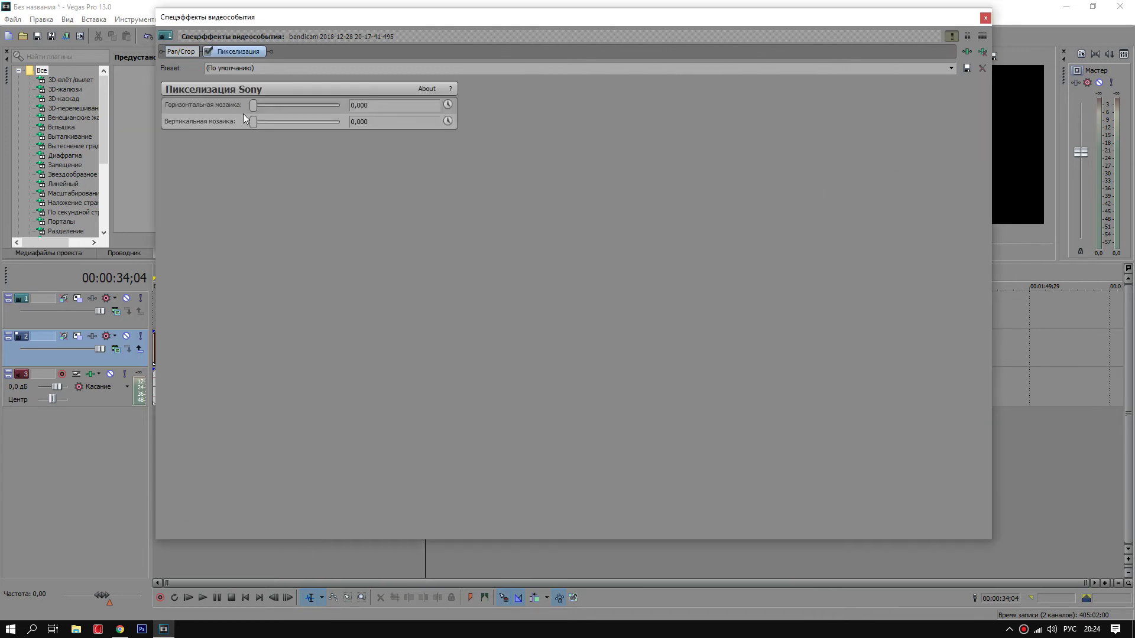
{"action": "left_click_drag", "start_coordinate": [252, 107], "coordinate": [299, 122]}
{"action": "left_click", "coordinate": [985, 19]}
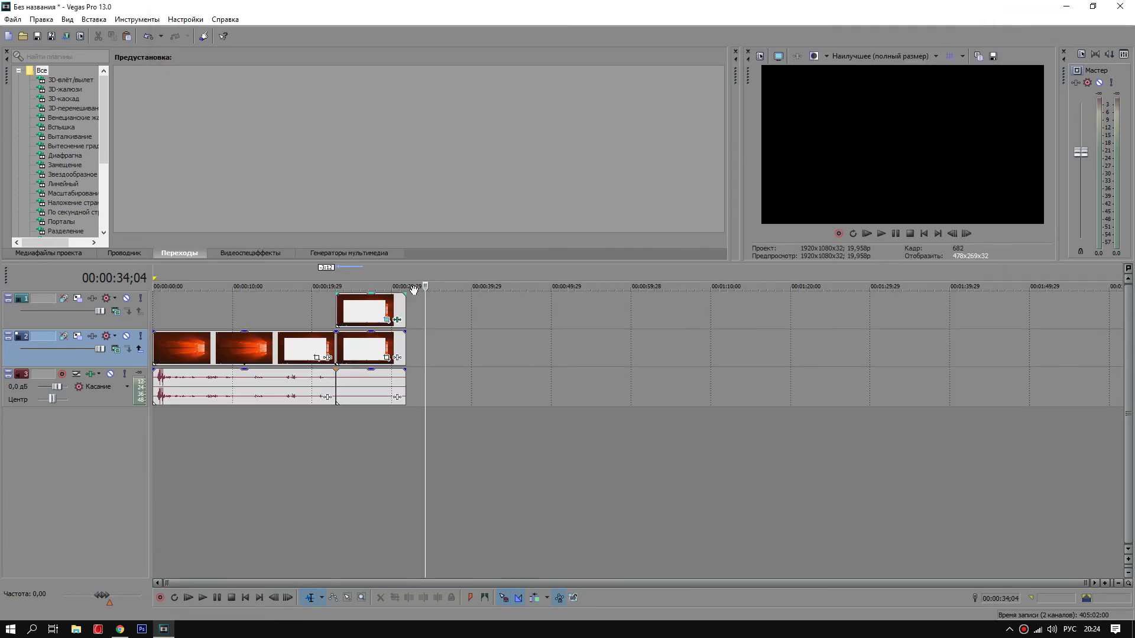
Play the timeline from 00:00:22;29 to check the pixelated area, and stop playback.
{"action": "left_click", "coordinate": [337, 276]}
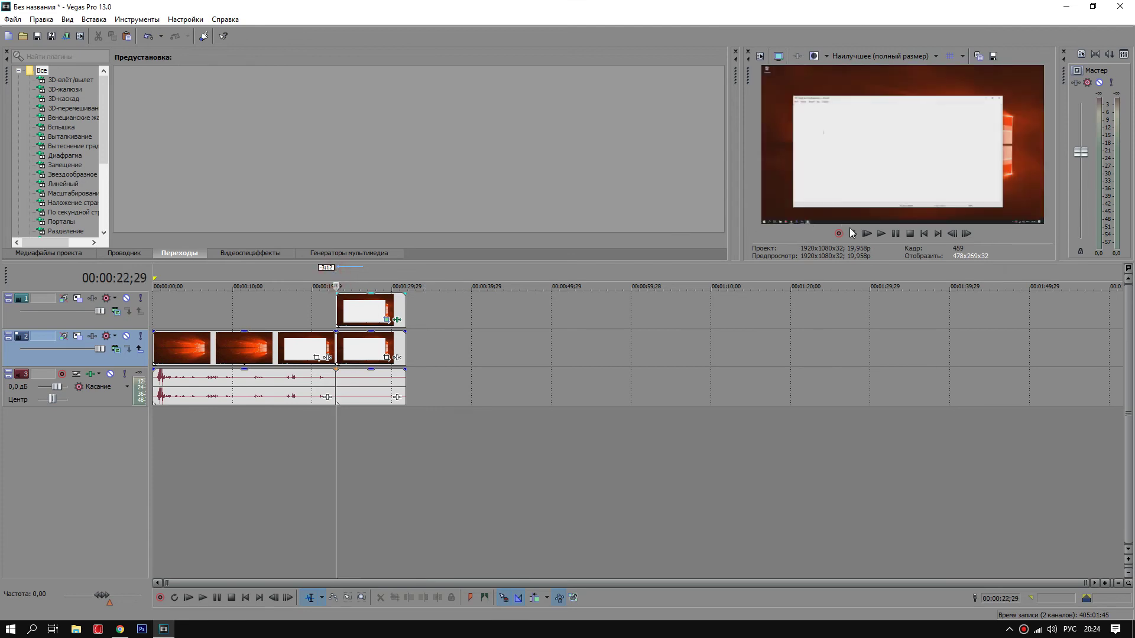
{"action": "left_click", "coordinate": [881, 234]}
{"action": "key", "text": "space"}
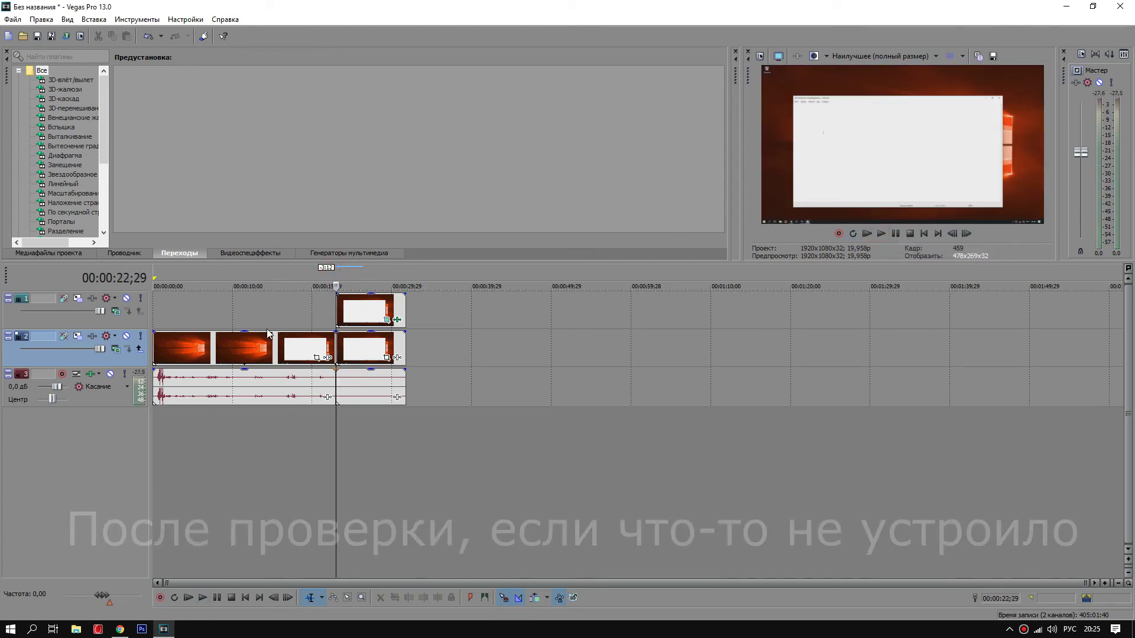
Review the upper clip's pixelation settings and its mask outline, and close the effect window.
{"action": "left_click", "coordinate": [397, 323]}
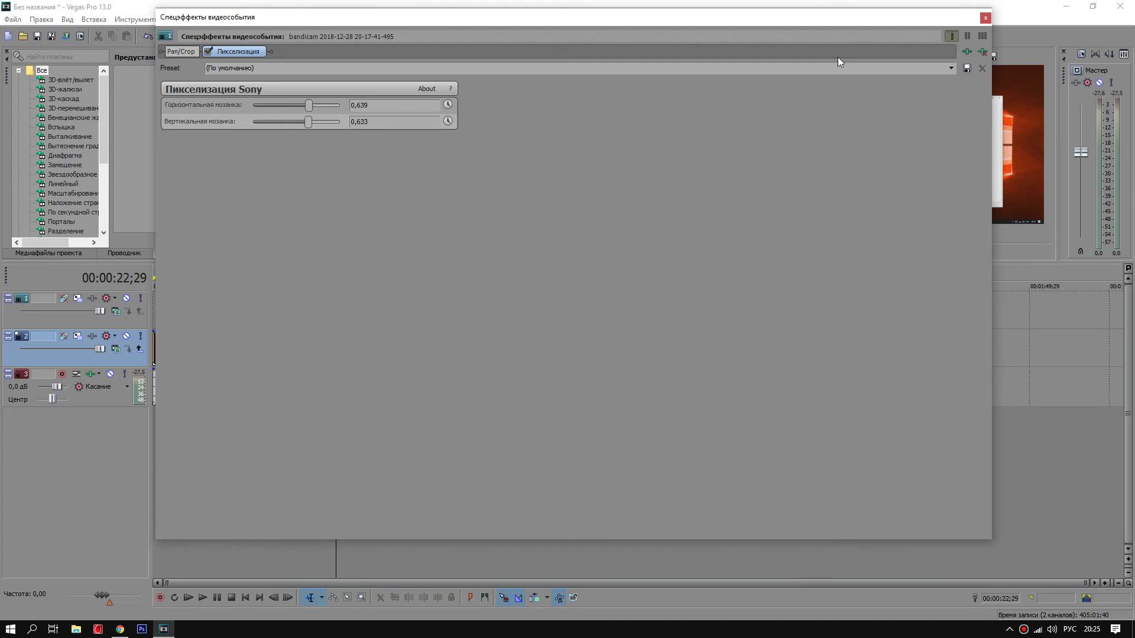
{"action": "left_click", "coordinate": [984, 20]}
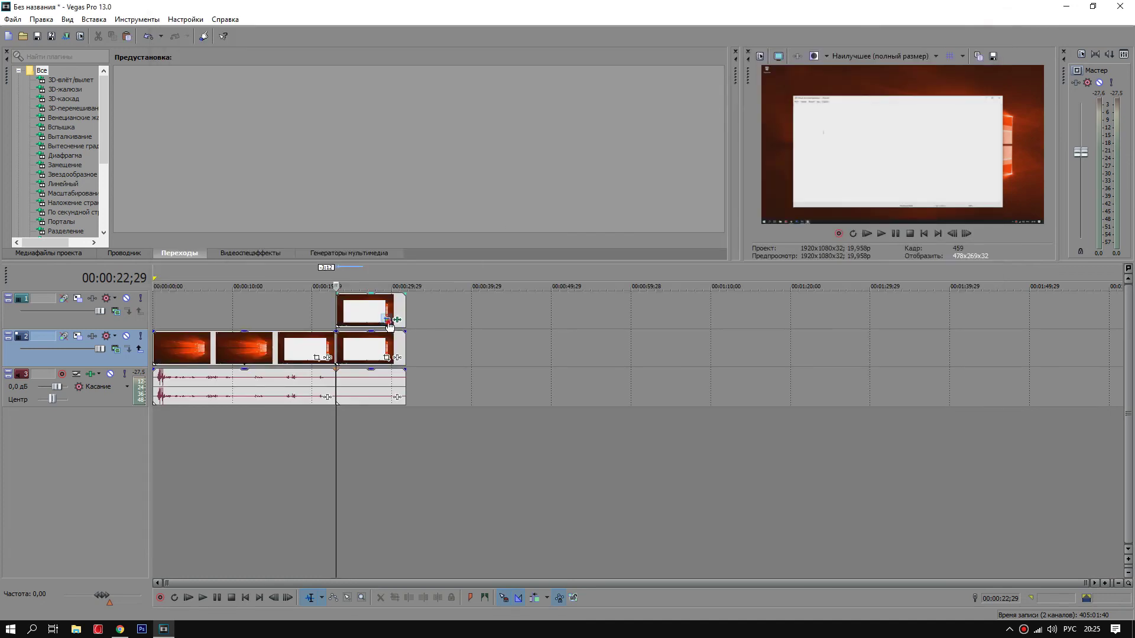
{"action": "left_click", "coordinate": [390, 324]}
{"action": "left_click", "coordinate": [510, 183]}
{"action": "left_click_drag", "start_coordinate": [525, 188], "coordinate": [385, 202]}
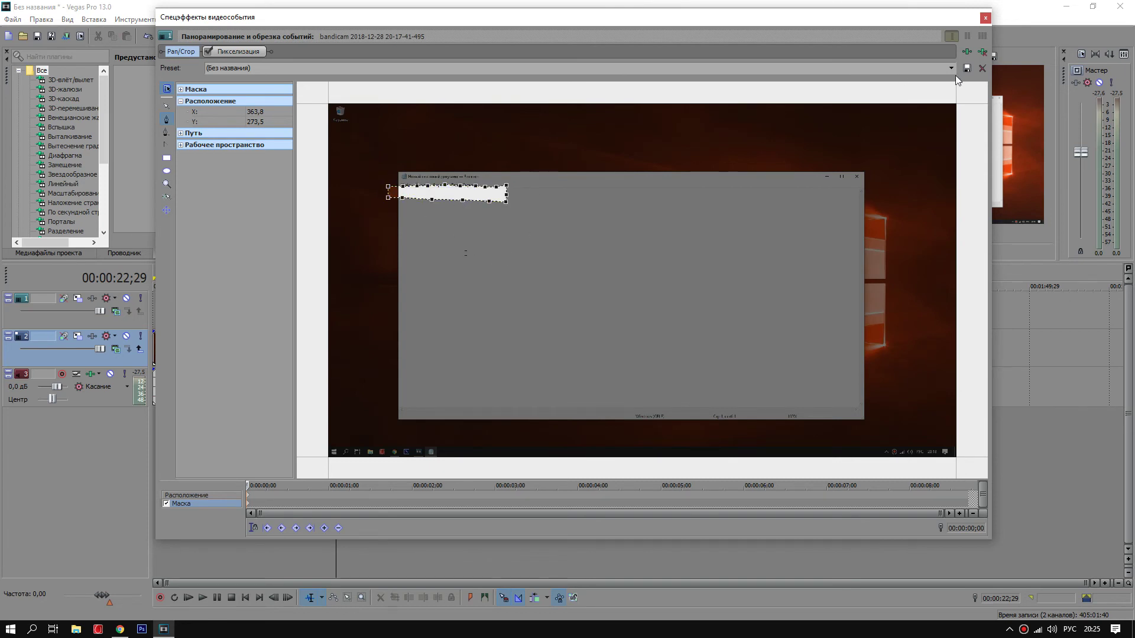
{"action": "left_click", "coordinate": [986, 18]}
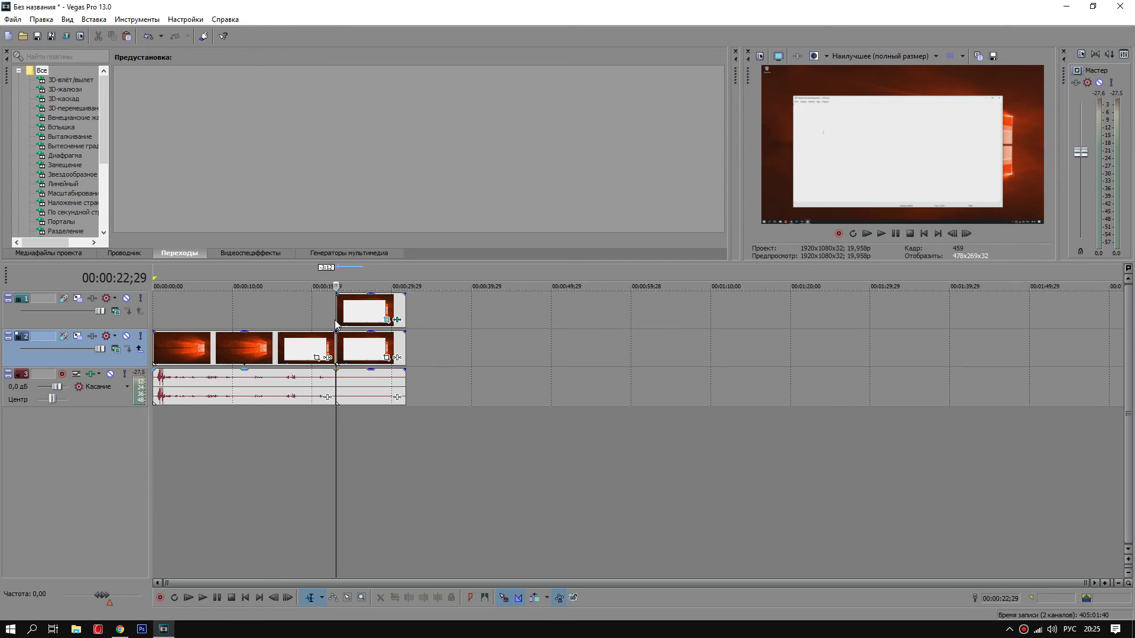
Render the project to the Desktop as Untitled.mp4 with the MainConcept AVC/AAC Internet HD 1080p template, and exit Vegas Pro without saving.
{"action": "left_click", "coordinate": [13, 19]}
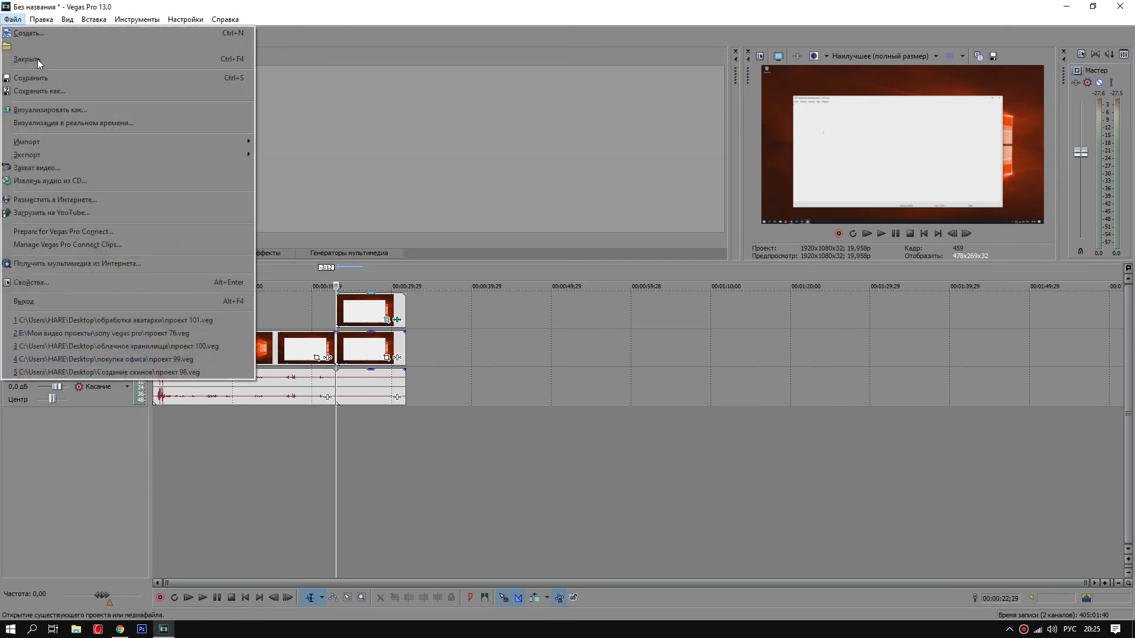
{"action": "left_click", "coordinate": [48, 110]}
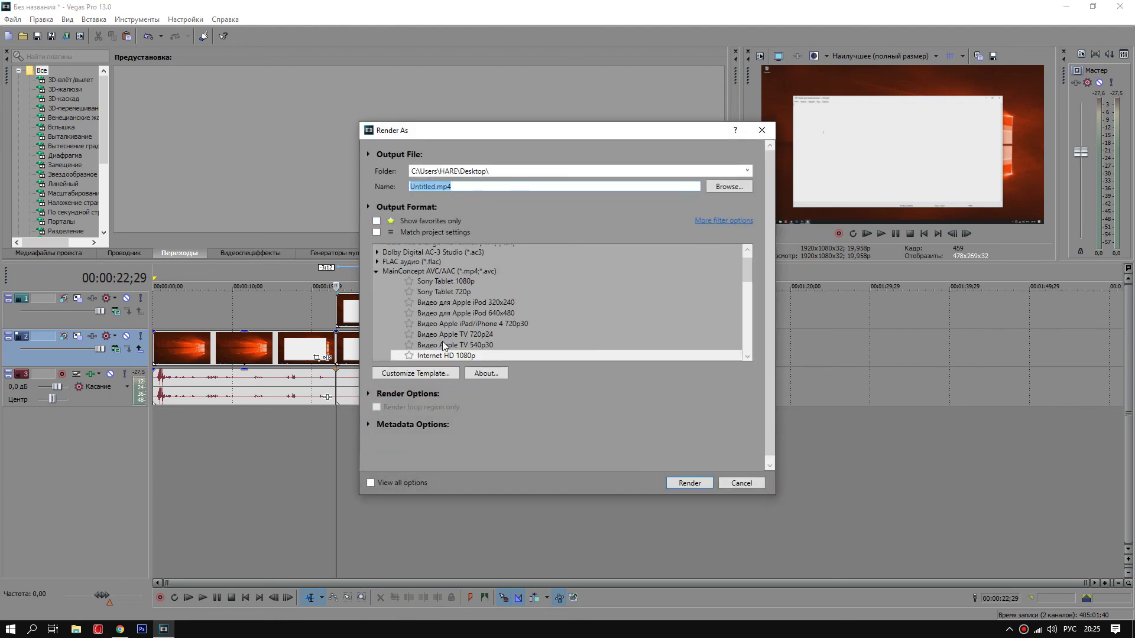
{"action": "left_click", "coordinate": [687, 483]}
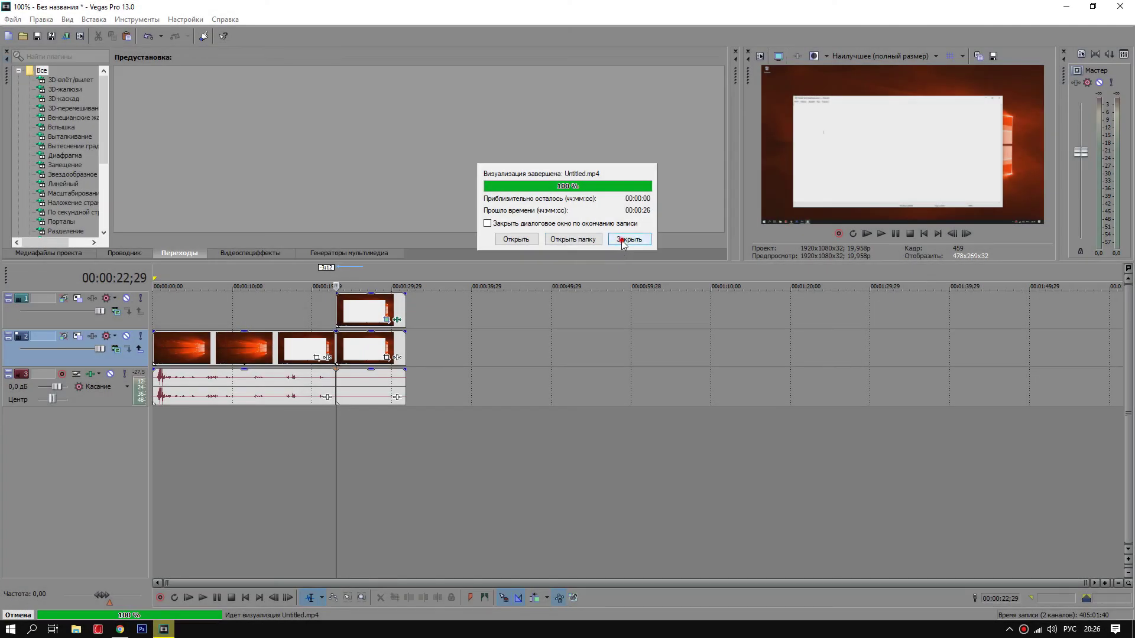
{"action": "left_click", "coordinate": [623, 239]}
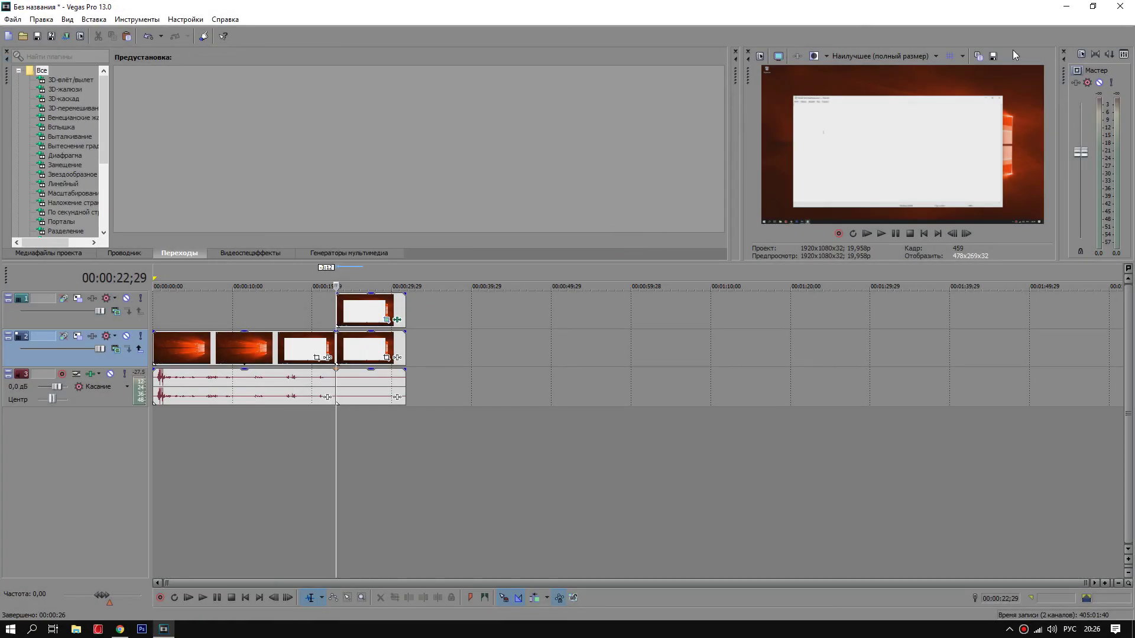
{"action": "left_click", "coordinate": [1120, 6]}
{"action": "left_click", "coordinate": [569, 252]}
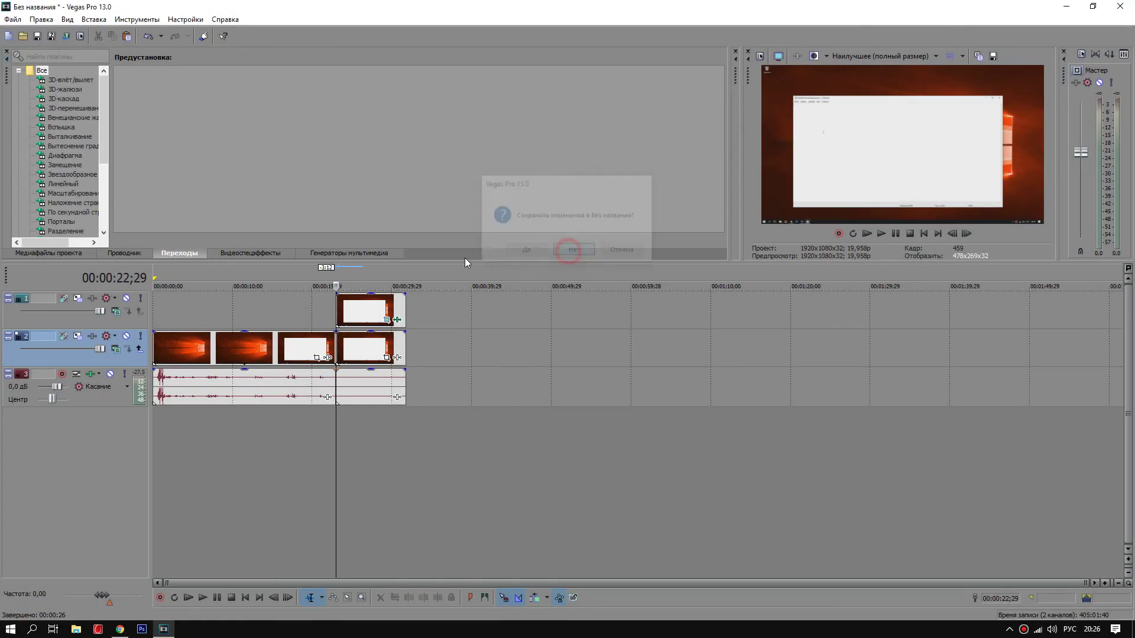
Play the rendered Untitled video from the desktop in Кино и ТВ and skip ahead to about 0:00:23 to check the pixelated part.
{"action": "double_click", "coordinate": [21, 168]}
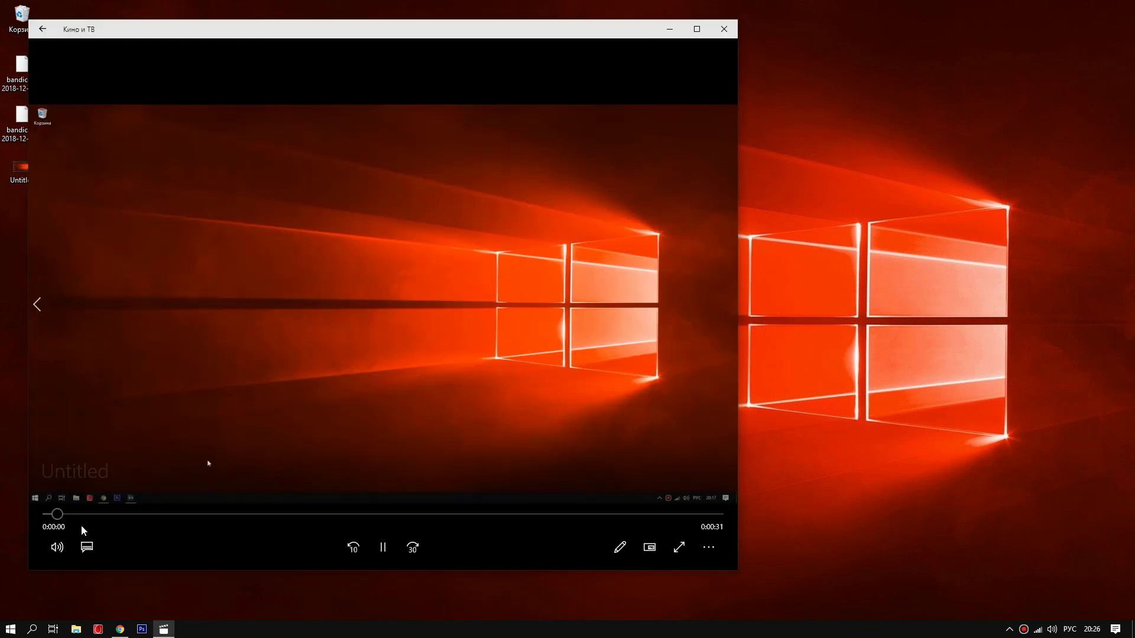
{"action": "left_click", "coordinate": [256, 514]}
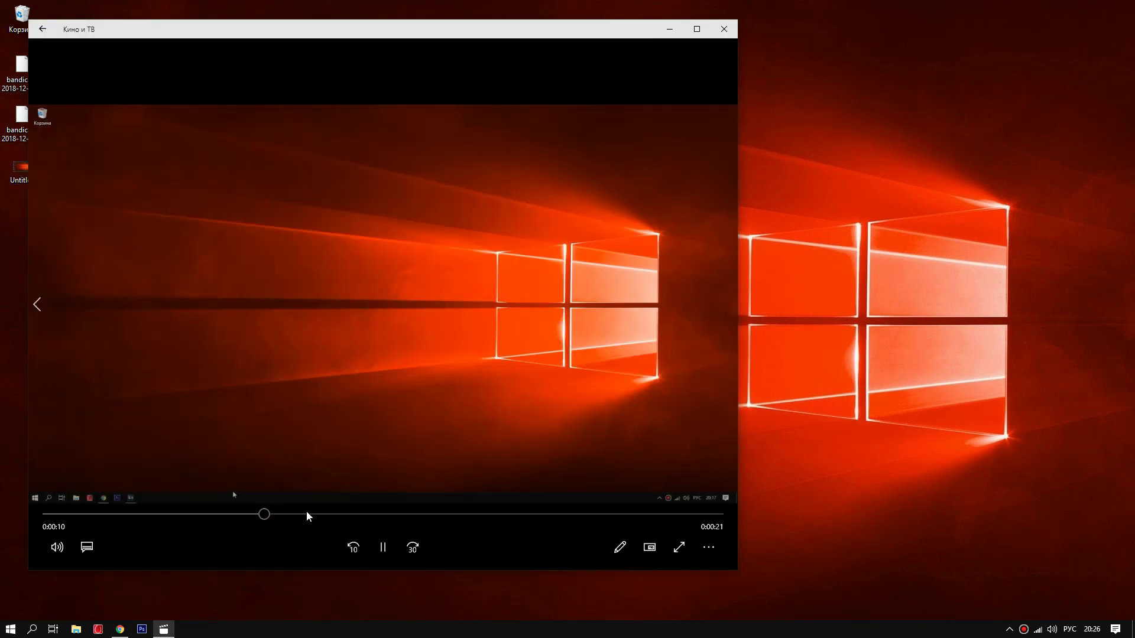
{"action": "left_click", "coordinate": [388, 514]}
{"action": "left_click", "coordinate": [470, 514]}
{"action": "left_click", "coordinate": [527, 514]}
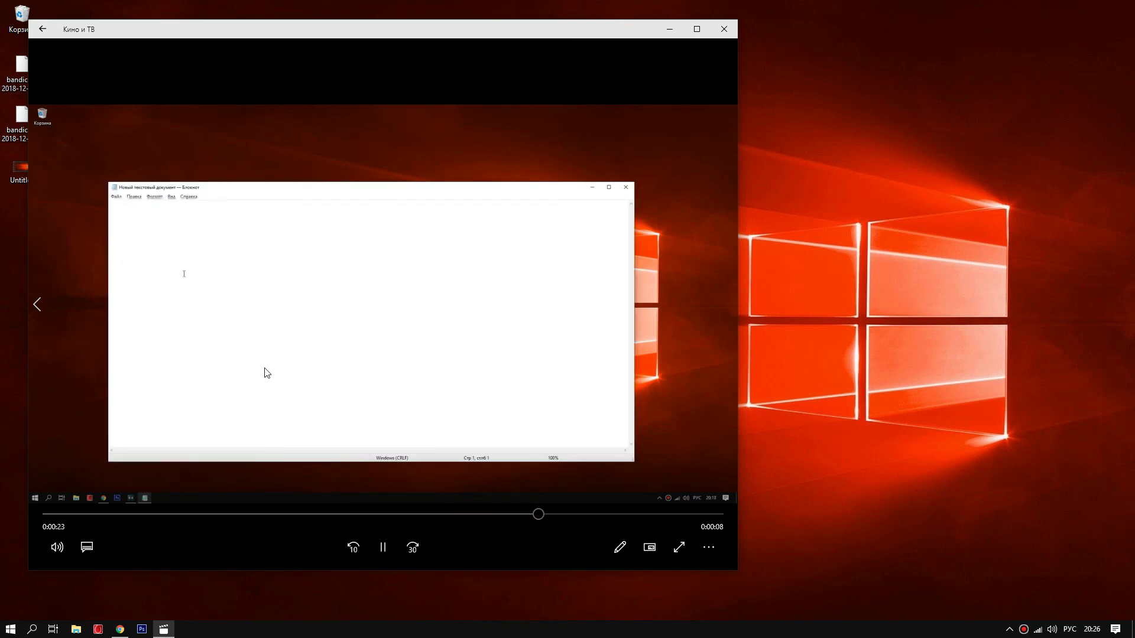